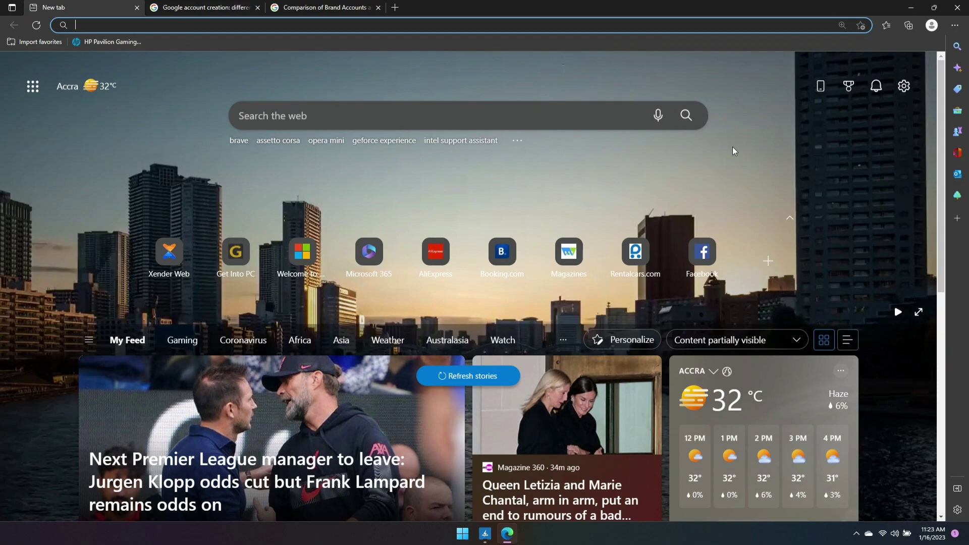
Go to the YouTube website by entering youtube in the Edge address bar
{"action": "type", "text": "youtube"}
{"action": "key", "text": "Return"}
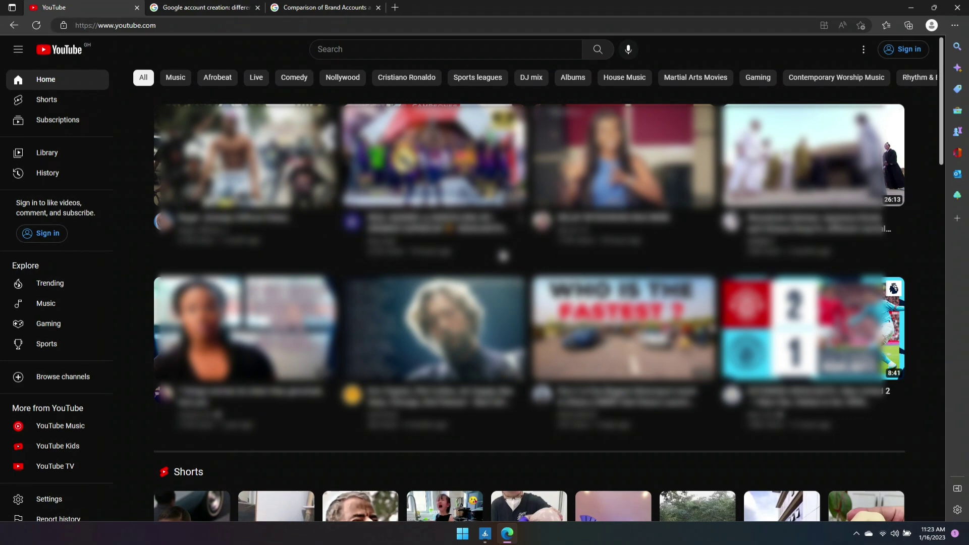
Sign in on YouTube and choose Create account to see the account-type options
{"action": "left_click", "coordinate": [900, 54]}
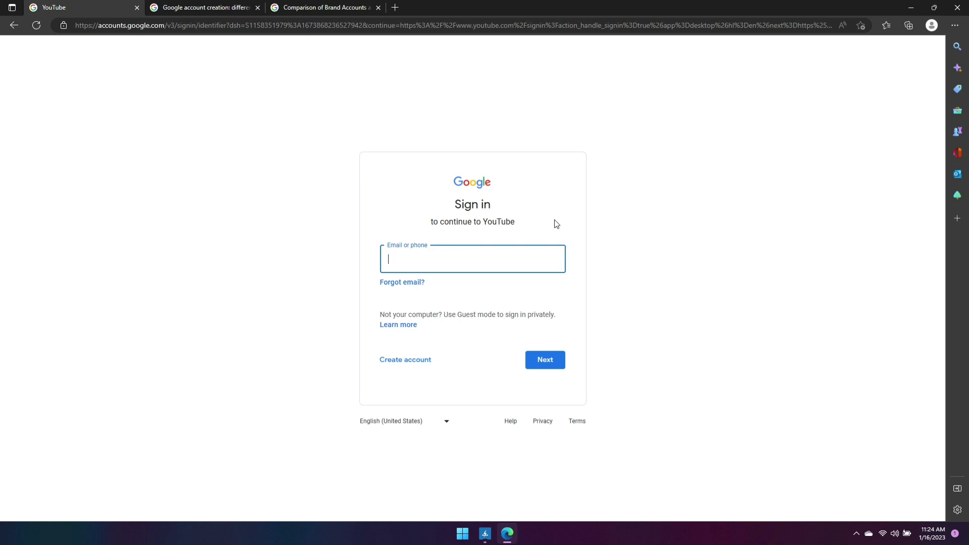
{"action": "left_click", "coordinate": [404, 366]}
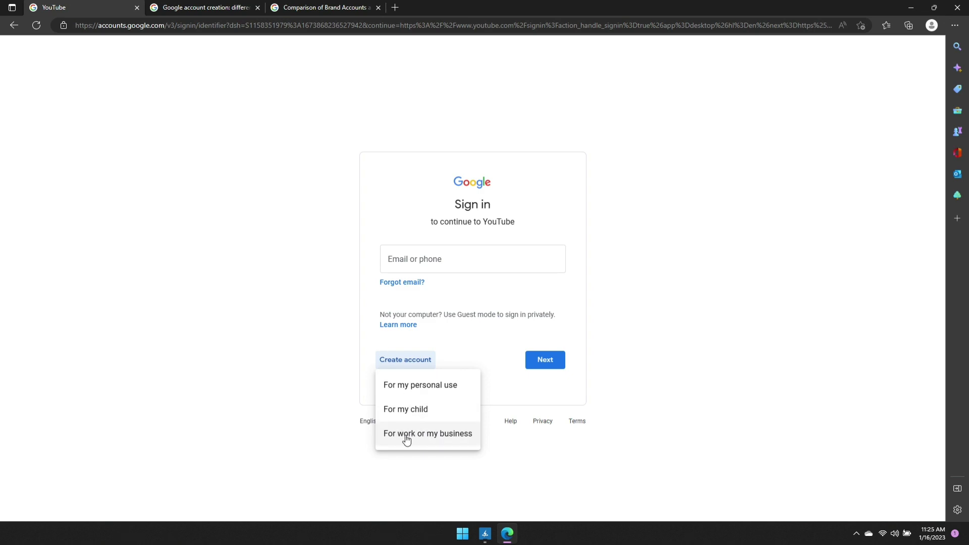
Read the Gmail Help thread on business accounts, then switch to the Brand Accounts comparison article
{"action": "left_click", "coordinate": [216, 8]}
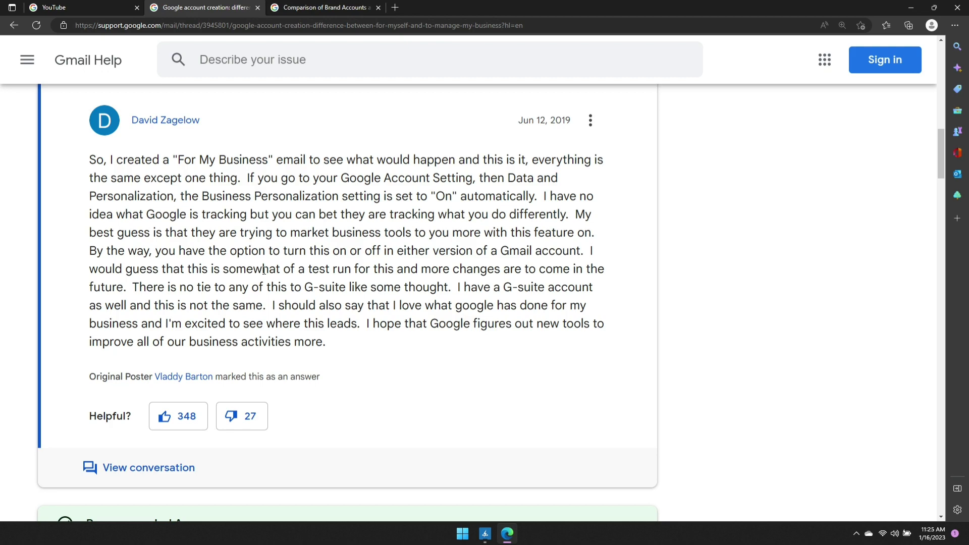
{"action": "scroll", "coordinate": [280, 263], "scroll_direction": "up", "scroll_amount": 9}
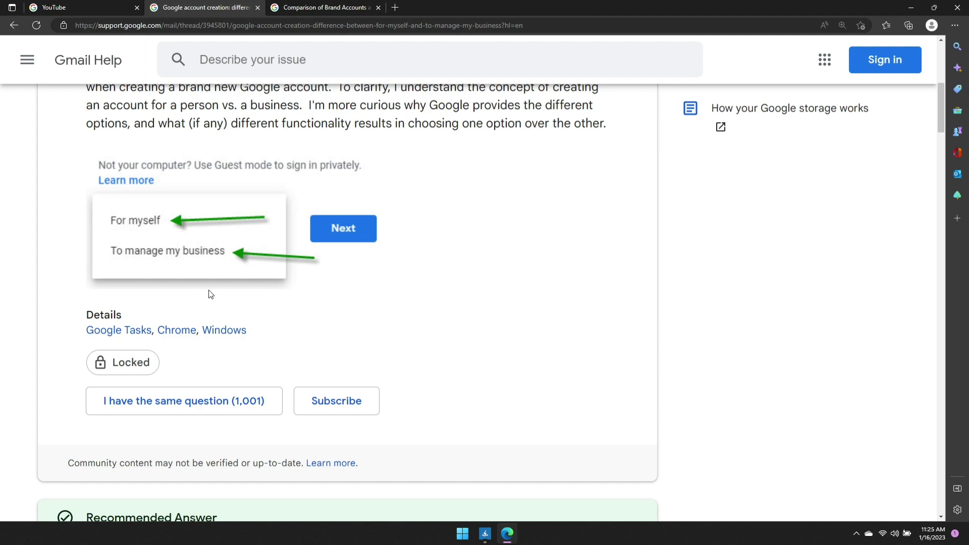
{"action": "scroll", "coordinate": [211, 294], "scroll_direction": "down", "scroll_amount": 15}
{"action": "scroll", "coordinate": [211, 294], "scroll_direction": "up", "scroll_amount": 5}
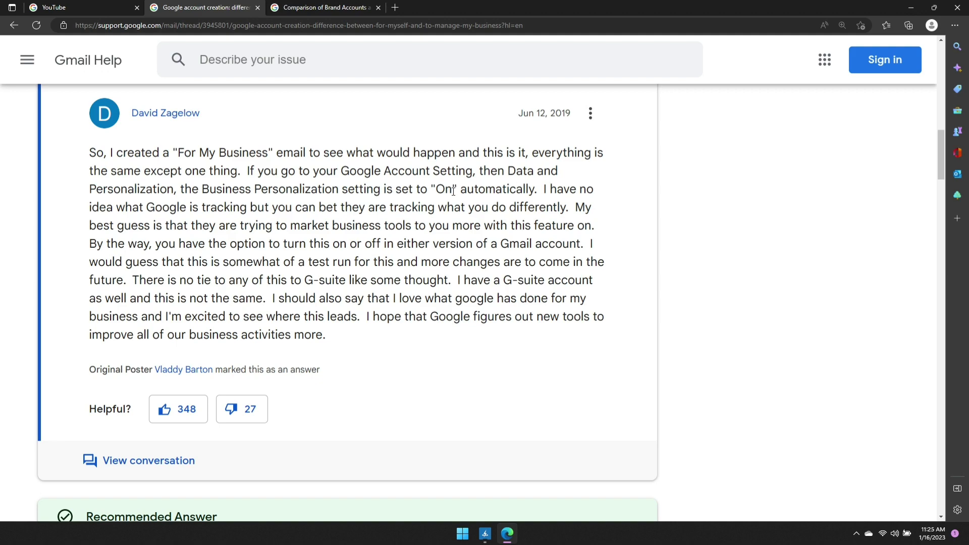
{"action": "scroll", "coordinate": [463, 190], "scroll_direction": "down", "scroll_amount": 8}
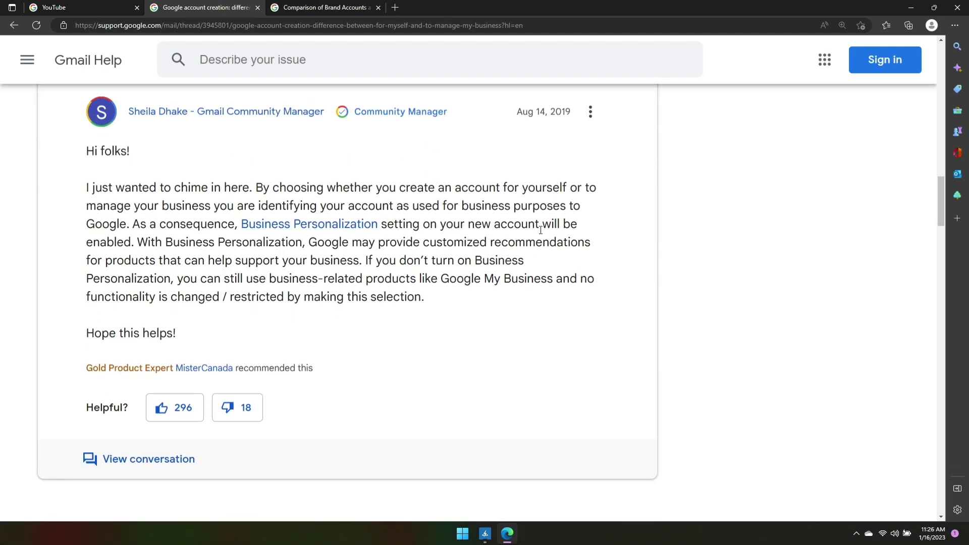
{"action": "left_click", "coordinate": [323, 7]}
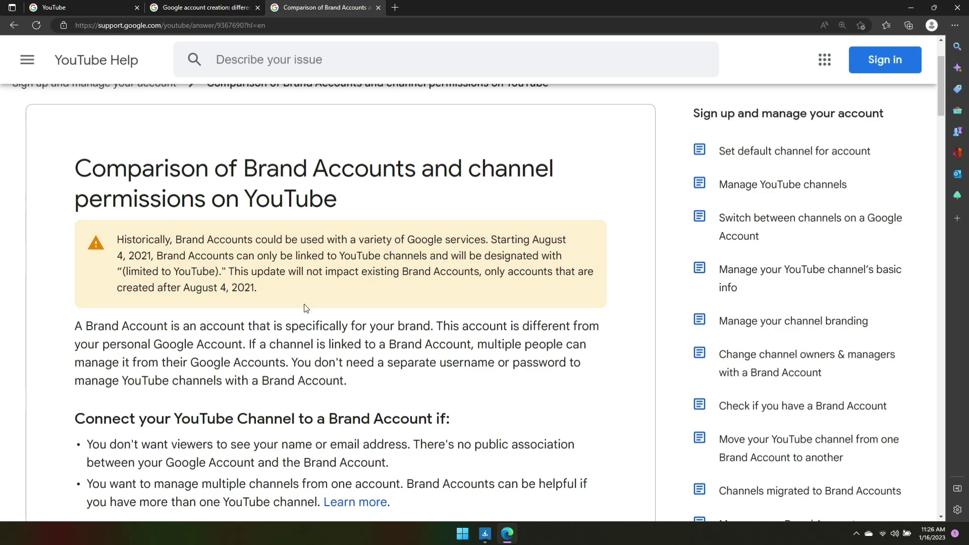
{"action": "scroll", "coordinate": [298, 319], "scroll_direction": "down", "scroll_amount": 1}
{"action": "scroll", "coordinate": [299, 318], "scroll_direction": "down", "scroll_amount": 2}
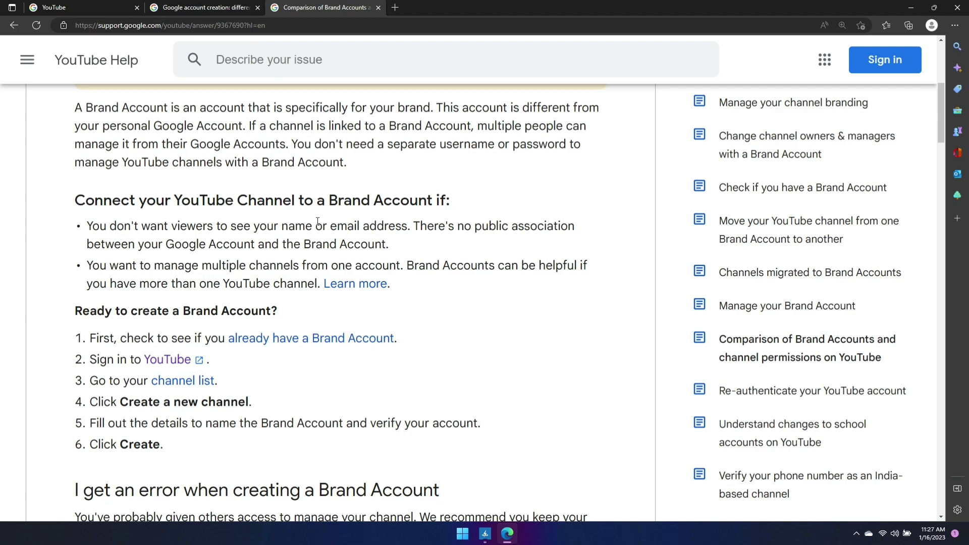
Choose an account for work or business, fill in the first and last name, and try a saved email
{"action": "left_click", "coordinate": [99, 6]}
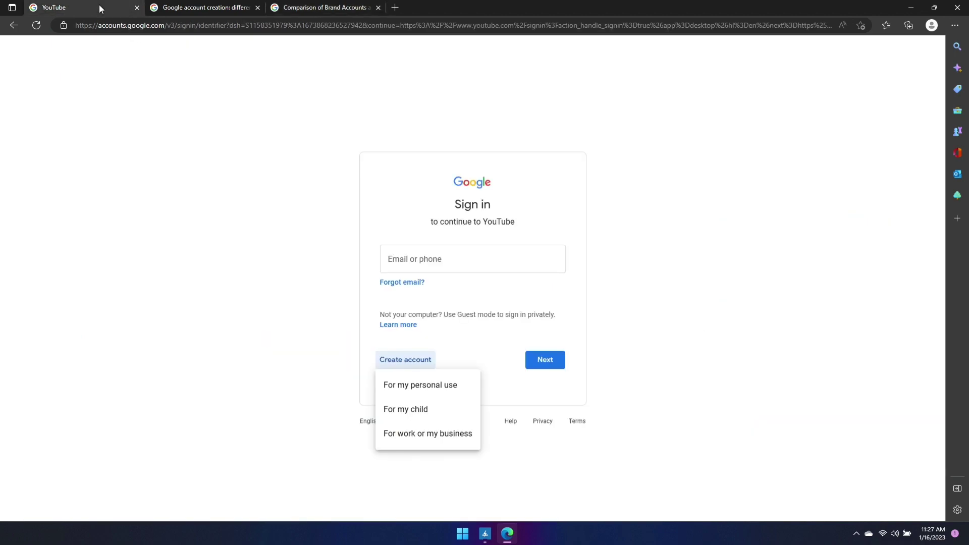
{"action": "left_click", "coordinate": [423, 434]}
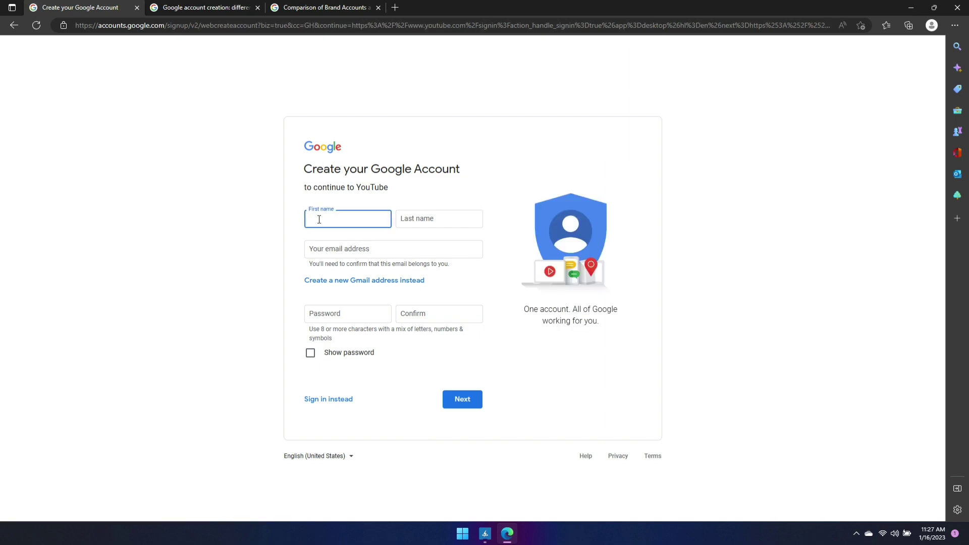
{"action": "left_click", "coordinate": [424, 218]}
{"action": "left_click", "coordinate": [368, 252]}
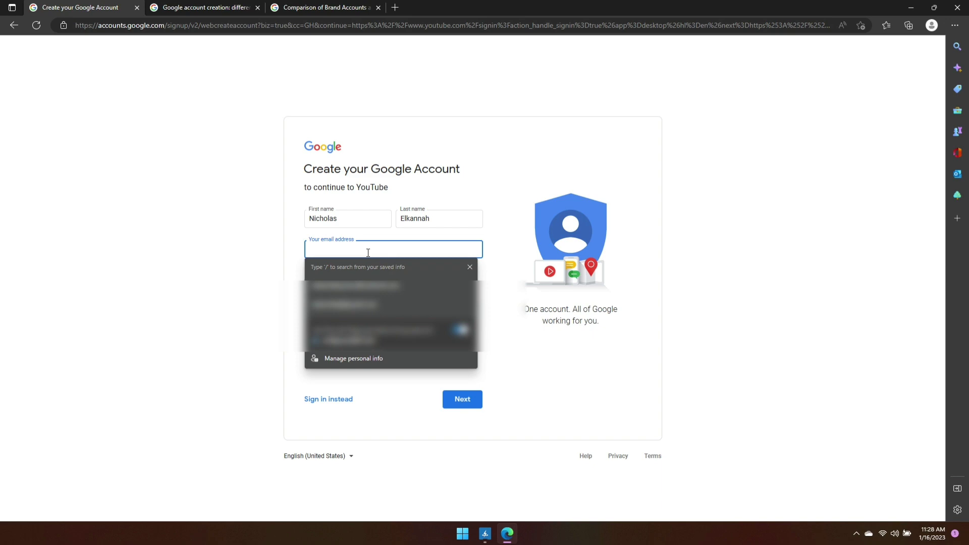
{"action": "key", "text": "Down"}
{"action": "key", "text": "Down"}
{"action": "key", "text": "Return"}
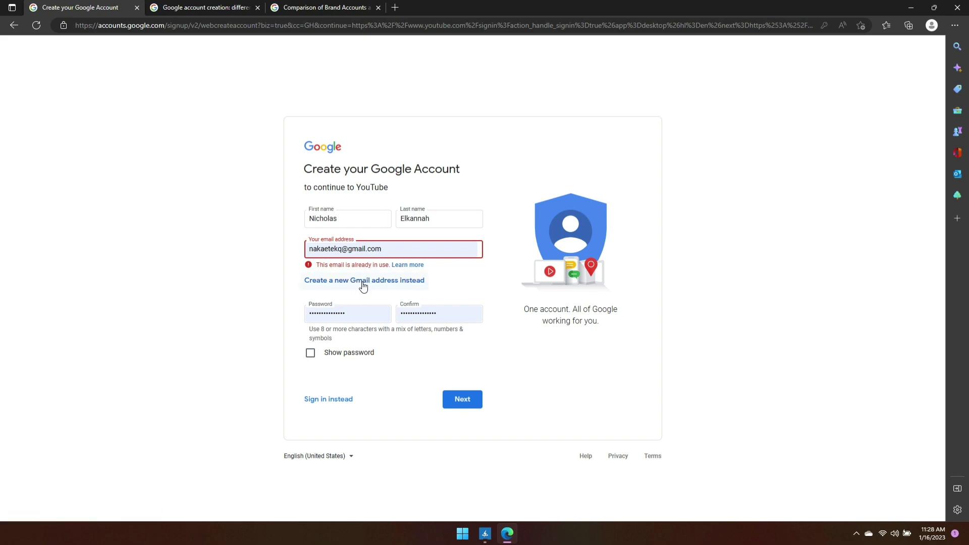
Create a new Gmail username instead, set the account password, and submit
{"action": "left_click", "coordinate": [363, 286]}
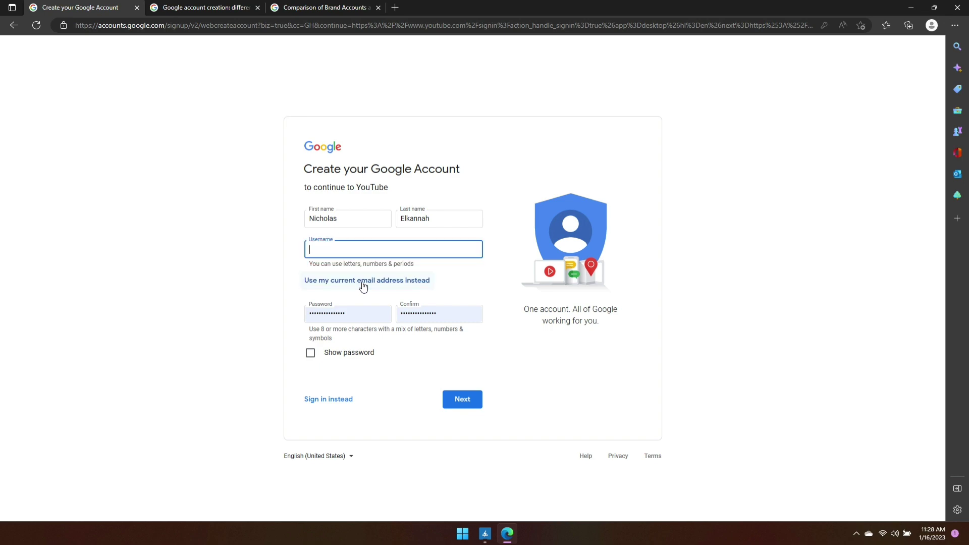
{"action": "left_click", "coordinate": [330, 249]}
{"action": "left_click", "coordinate": [360, 314]}
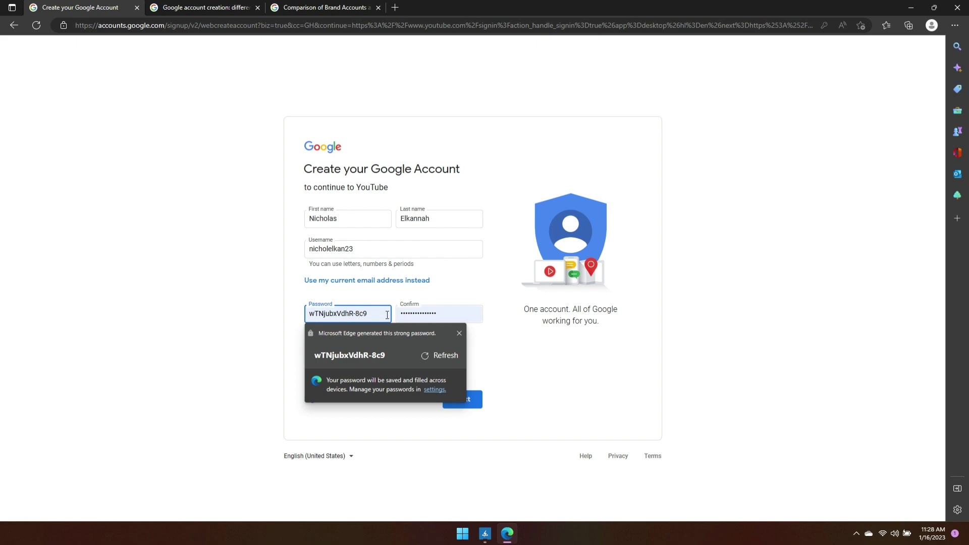
{"action": "type", "text": "•••"}
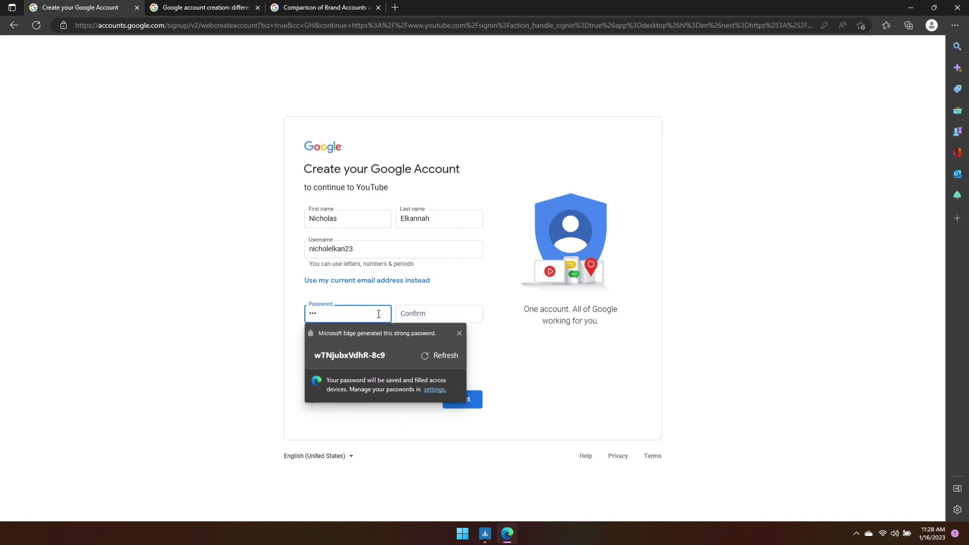
{"action": "type", "text": "•••••••"}
{"action": "left_click", "coordinate": [429, 317]}
{"action": "type", "text": "••••••••••"}
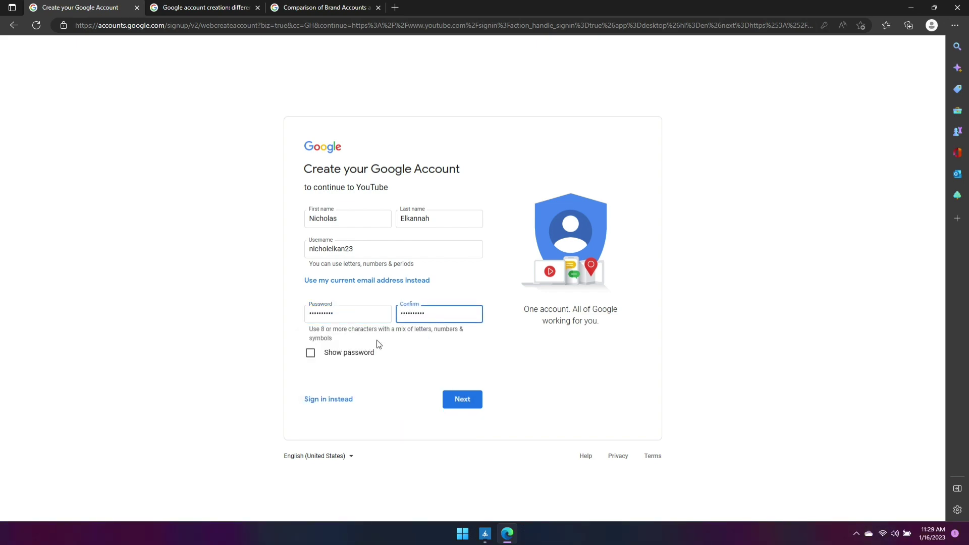
{"action": "left_click", "coordinate": [468, 399]}
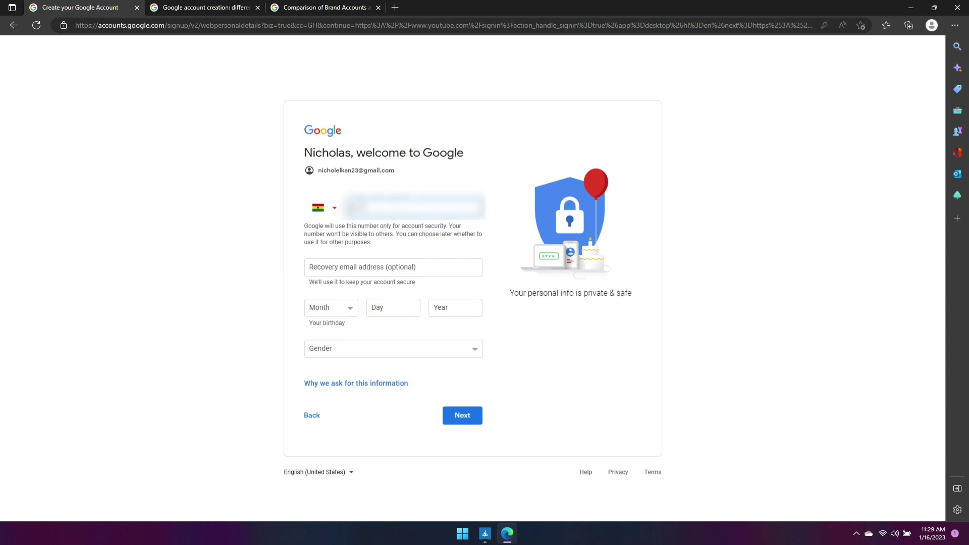
Enter the account's birth date, set gender to Male, and submit the personal details
{"action": "type", "text": "244567"}
{"action": "left_click", "coordinate": [350, 309]}
{"action": "left_click", "coordinate": [318, 379]}
{"action": "left_click", "coordinate": [402, 309]}
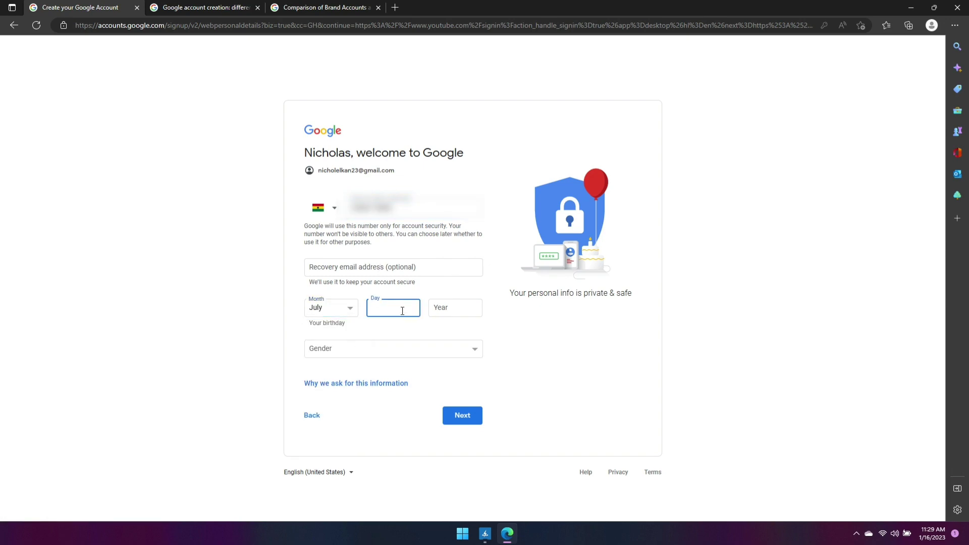
{"action": "type", "text": "11"}
{"action": "left_click", "coordinate": [436, 310]}
{"action": "type", "text": "2000"}
{"action": "left_click", "coordinate": [393, 349]}
{"action": "left_click", "coordinate": [326, 372]}
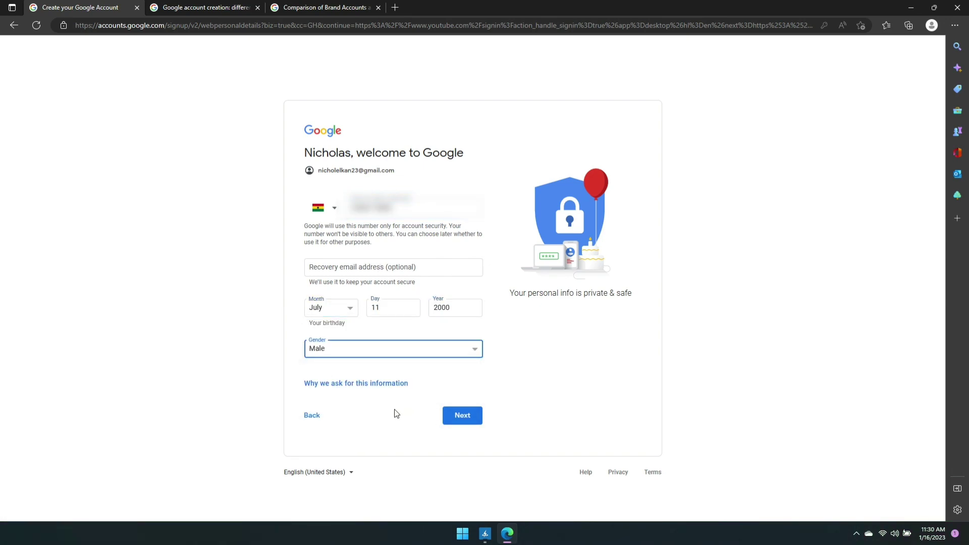
{"action": "left_click", "coordinate": [460, 414]}
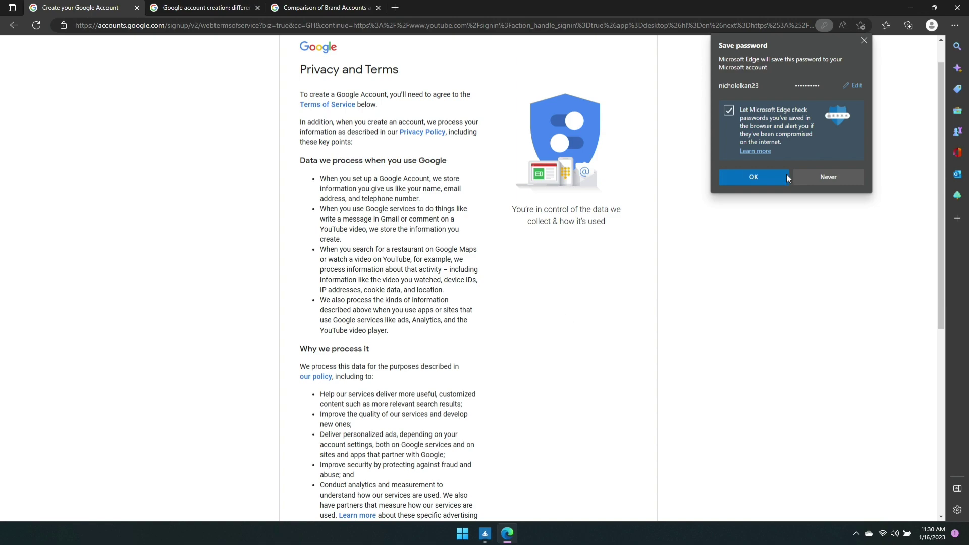
Save the password in the browser, agree to the privacy terms, and skip the business profile
{"action": "left_click", "coordinate": [398, 282]}
{"action": "scroll", "coordinate": [392, 180], "scroll_direction": "down", "scroll_amount": 6}
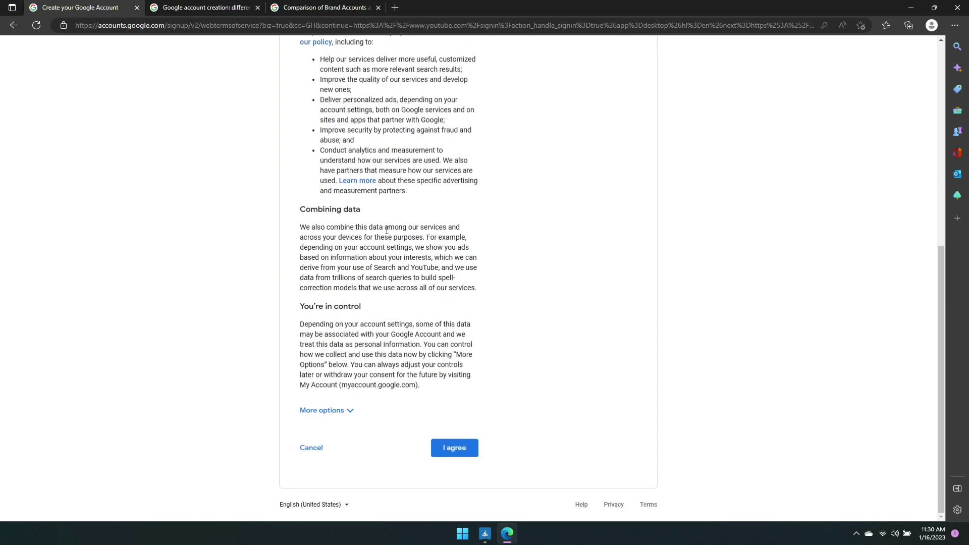
{"action": "left_click", "coordinate": [454, 451]}
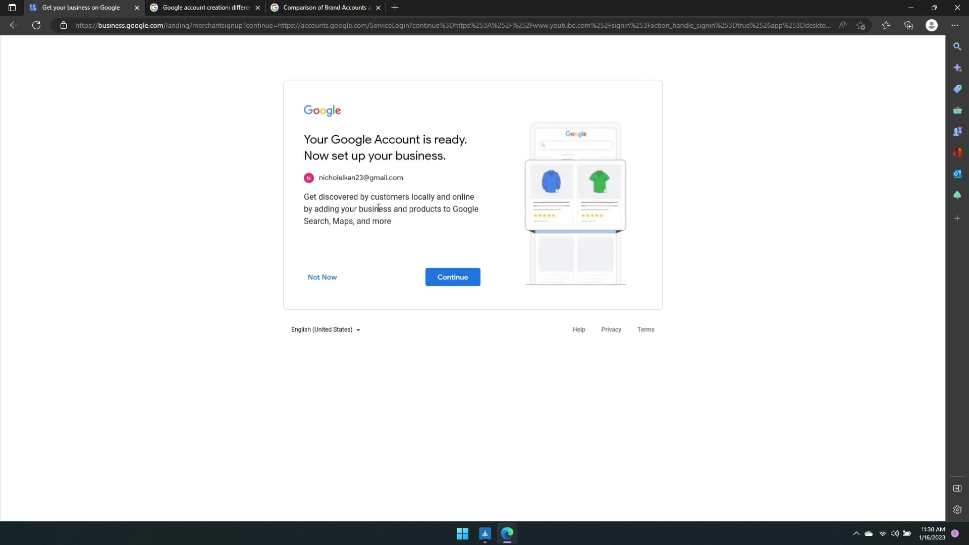
{"action": "left_click", "coordinate": [321, 282]}
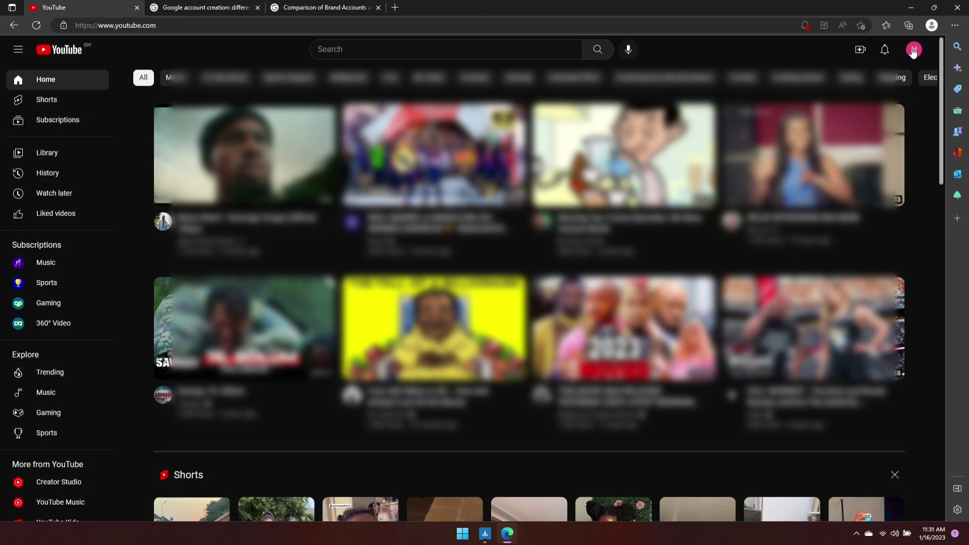
Start creating a channel from the account menu and rename it 'Nakae Tech Studios', checking the generated handle
{"action": "left_click", "coordinate": [913, 50]}
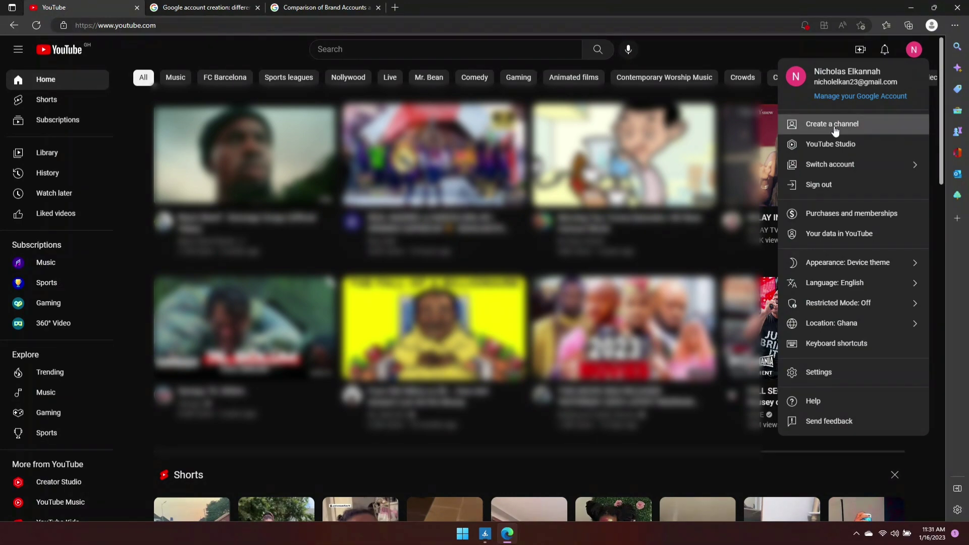
{"action": "left_click", "coordinate": [833, 126]}
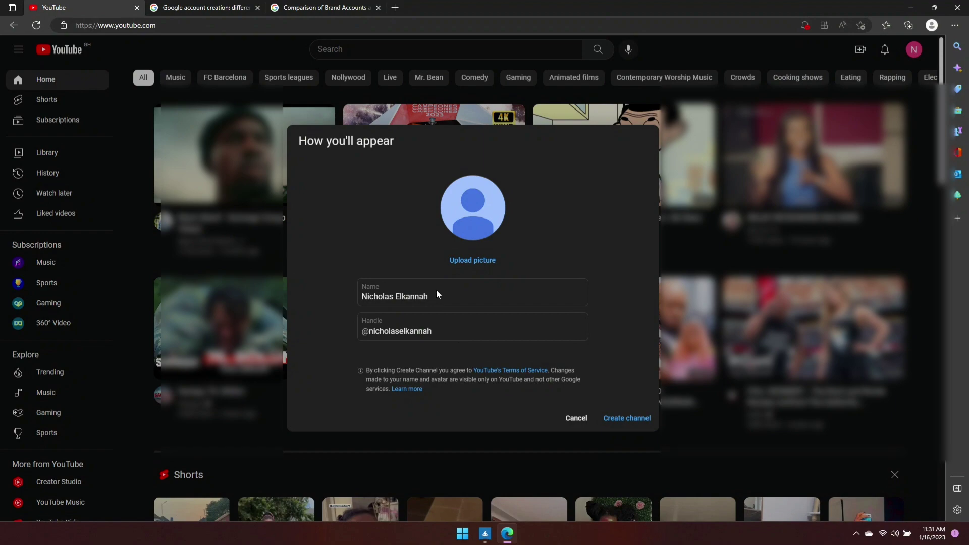
{"action": "left_click", "coordinate": [435, 296]}
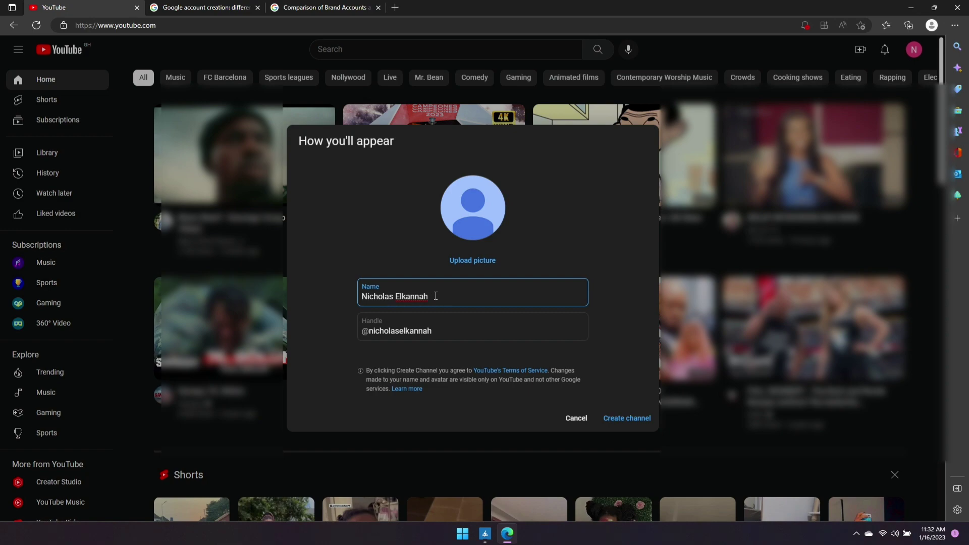
{"action": "key", "text": "BackSpace"}
{"action": "key", "text": "BackSpace"}
{"action": "key", "text": "BackSpace"}
{"action": "key", "text": "BackSpace"}
{"action": "key", "text": "BackSpace"}
{"action": "key", "text": "BackSpace"}
{"action": "key", "text": "BackSpace"}
{"action": "key", "text": "BackSpace"}
{"action": "key", "text": "BackSpace"}
{"action": "key", "text": "BackSpace"}
{"action": "key", "text": "BackSpace"}
{"action": "key", "text": "BackSpace"}
{"action": "key", "text": "BackSpace"}
{"action": "key", "text": "BackSpace"}
{"action": "key", "text": "BackSpace"}
{"action": "key", "text": "BackSpace"}
{"action": "key", "text": "BackSpace"}
{"action": "type", "text": "Nakae Tech"}
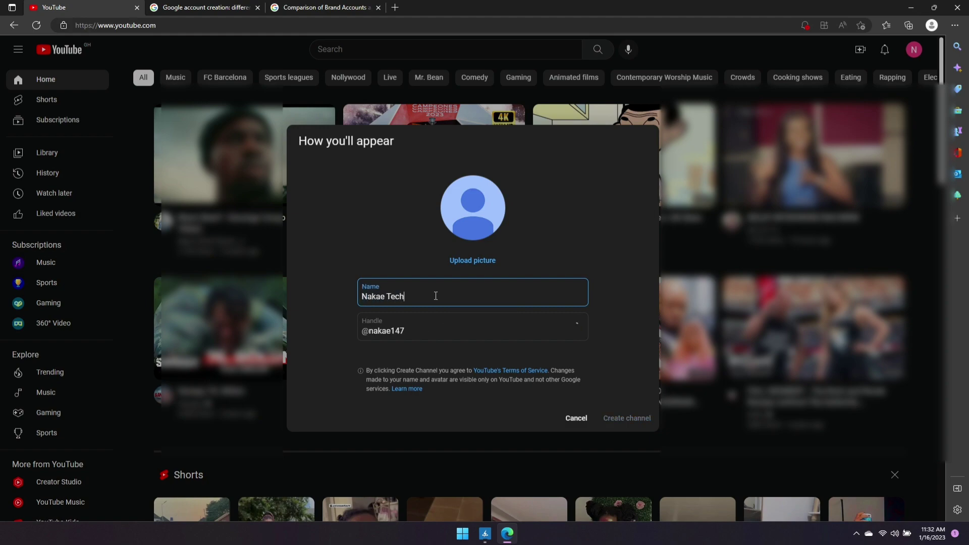
{"action": "left_click", "coordinate": [421, 329]}
{"action": "left_click", "coordinate": [414, 294]}
{"action": "type", "text": "Studios"}
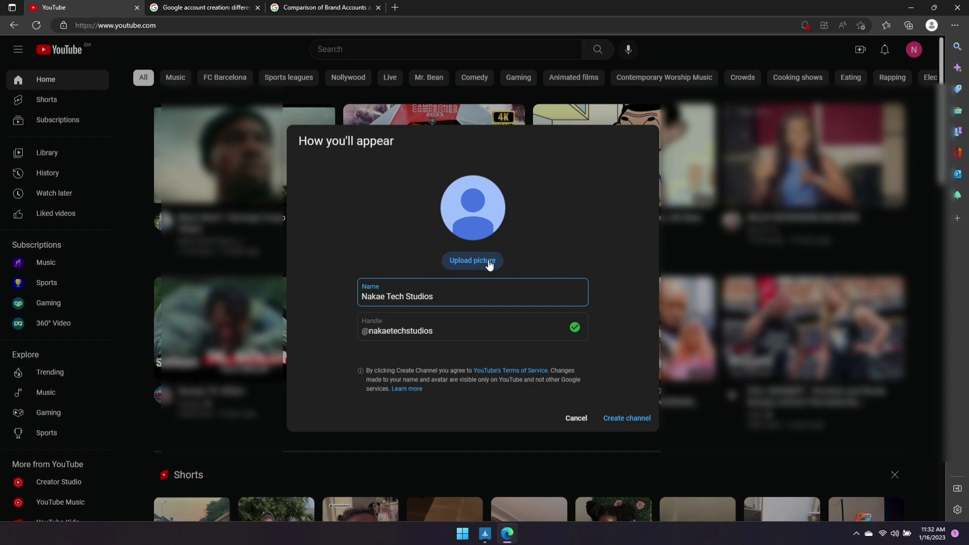
Create the Nakae Tech Studios channel, browse its Playlists, Channels and Home sections, and start a video upload
{"action": "left_click", "coordinate": [614, 418]}
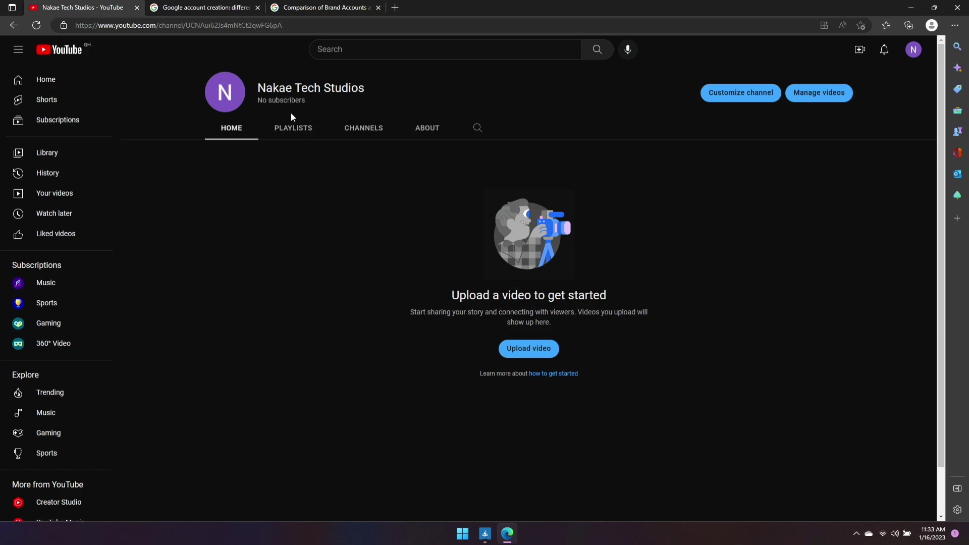
{"action": "left_click", "coordinate": [296, 133]}
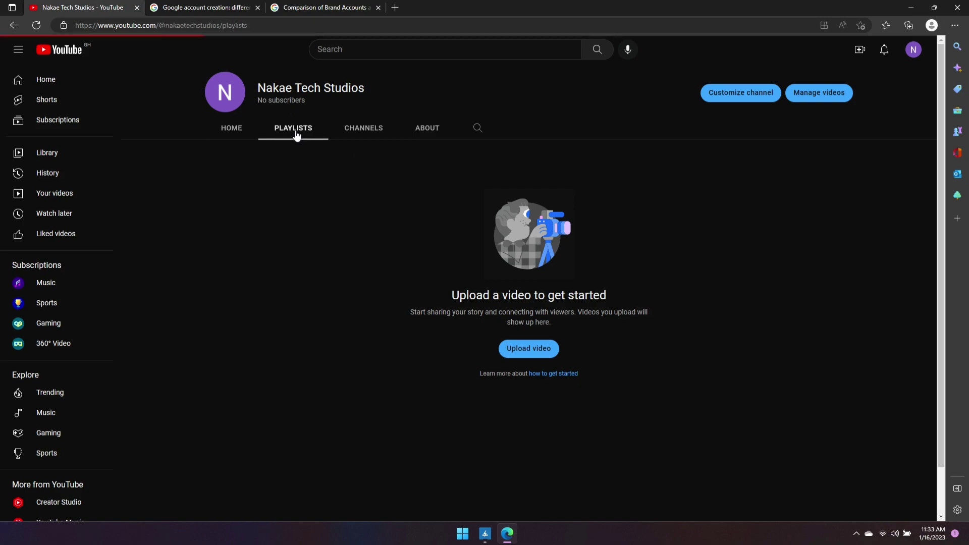
{"action": "left_click", "coordinate": [371, 135]}
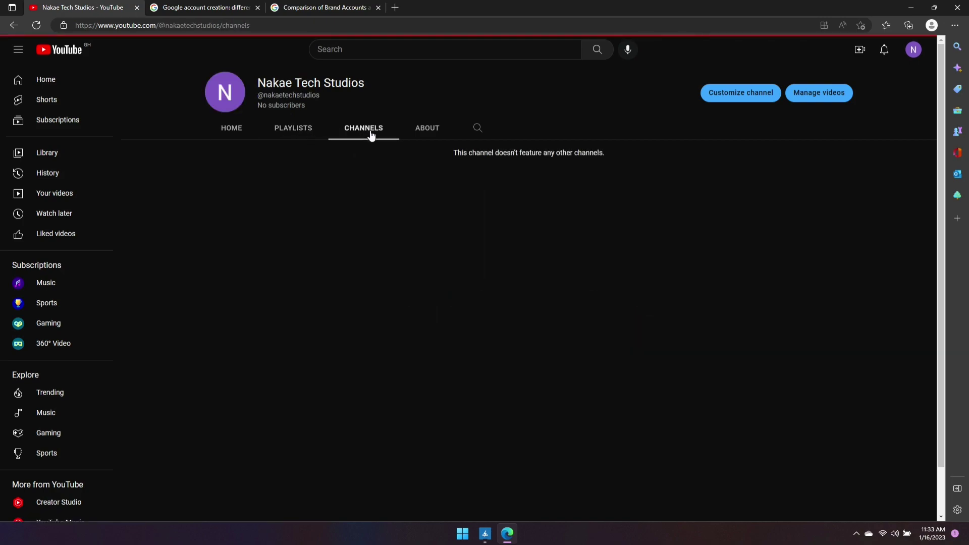
{"action": "left_click", "coordinate": [233, 130]}
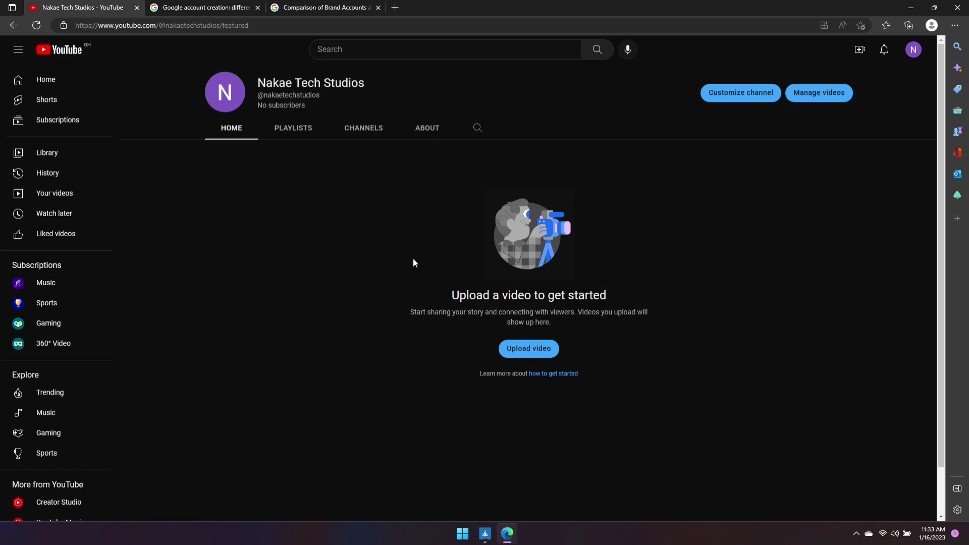
{"action": "left_click", "coordinate": [537, 355]}
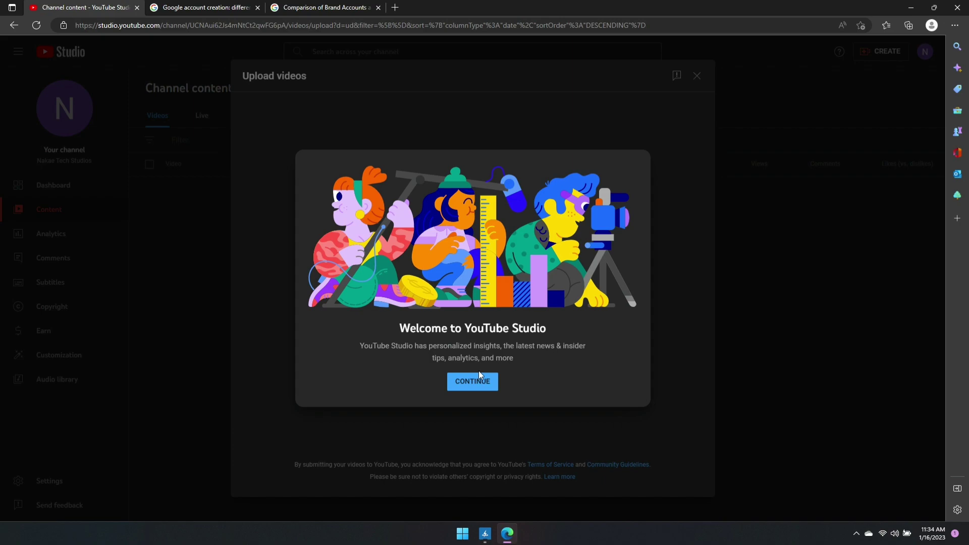
Dismiss the Studio welcome, cancel the file selection, and close the Upload videos dialog
{"action": "left_click", "coordinate": [478, 376]}
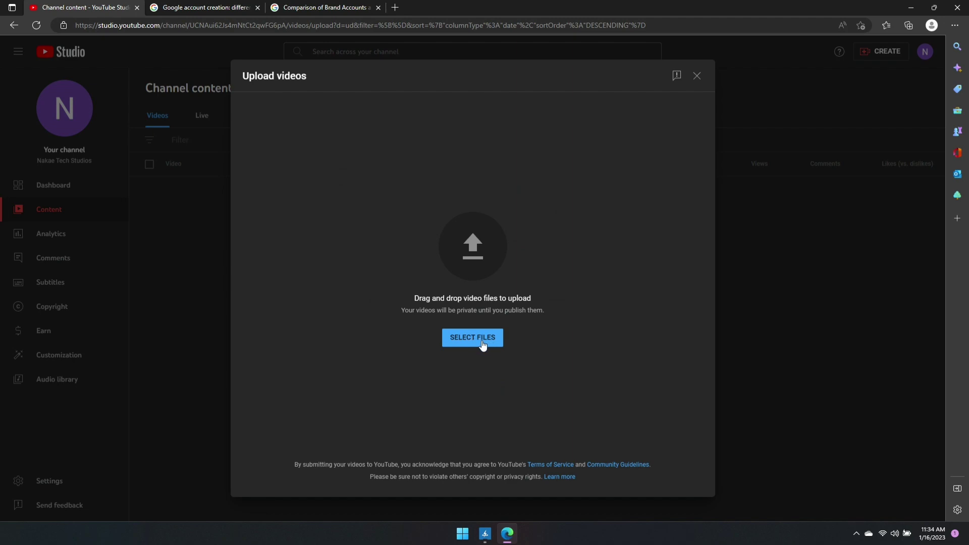
{"action": "left_click", "coordinate": [467, 338]}
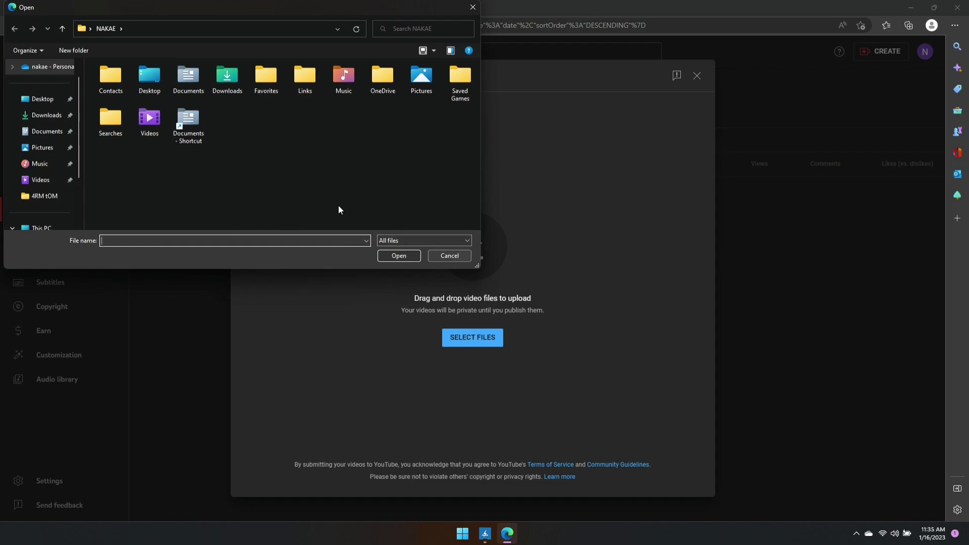
{"action": "left_click", "coordinate": [449, 256]}
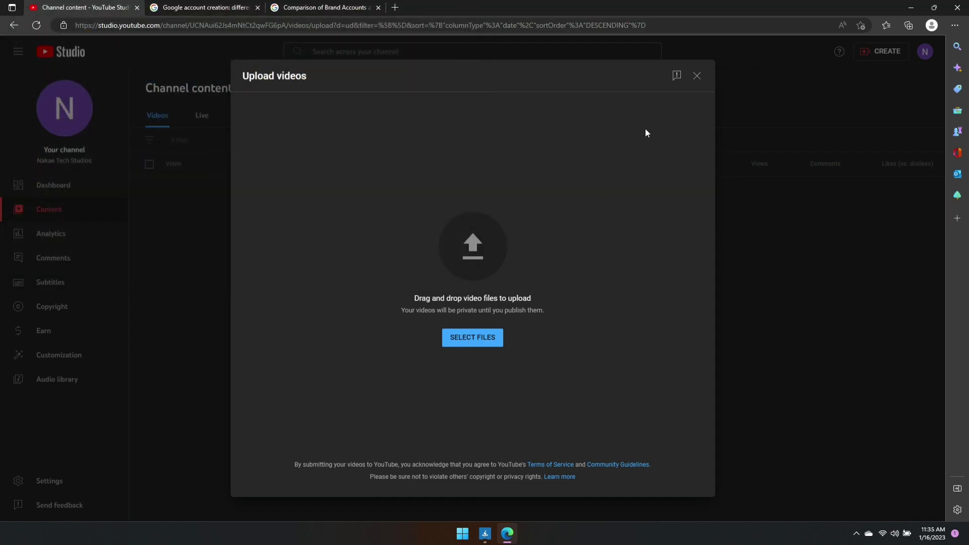
{"action": "left_click", "coordinate": [697, 76]}
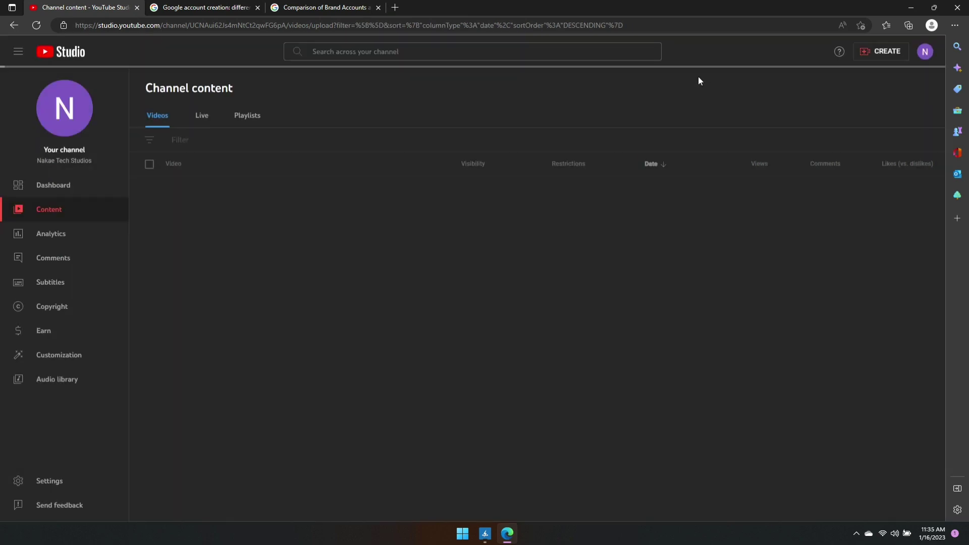